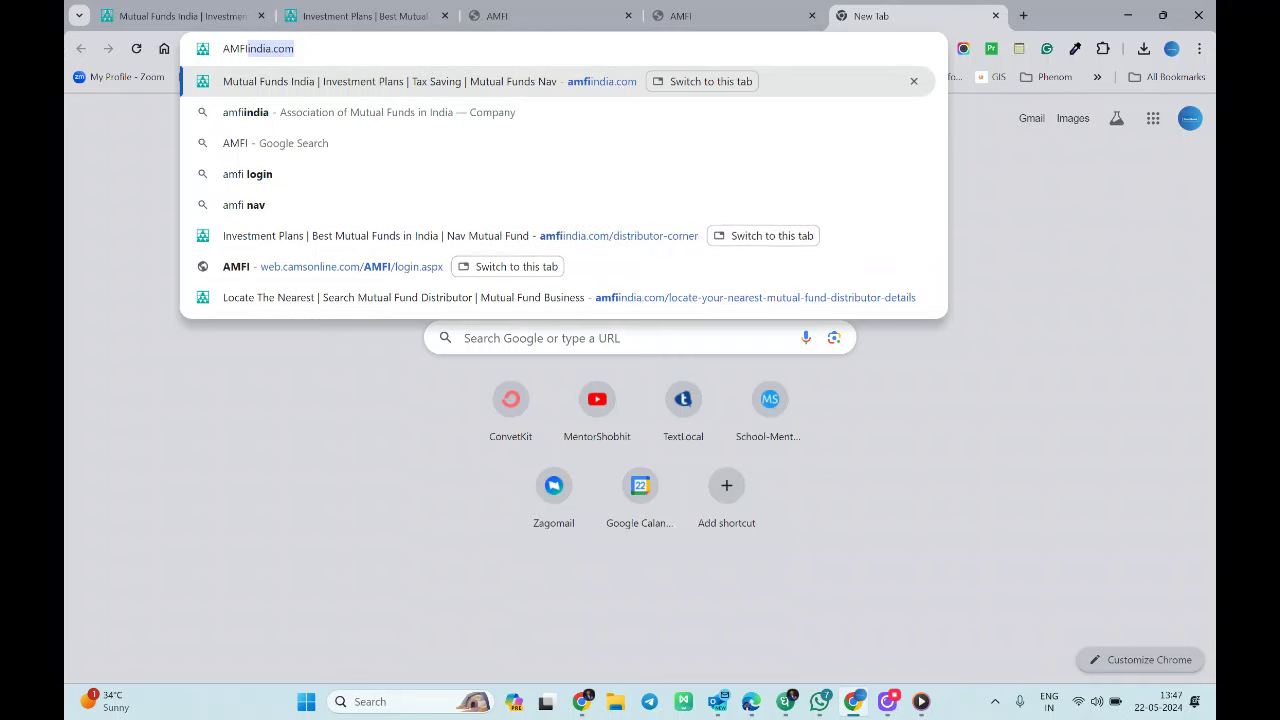
Search amfiindia and follow the AMFI Distributor Corner link to the online ARN registration and renewal portal
key(Delete)
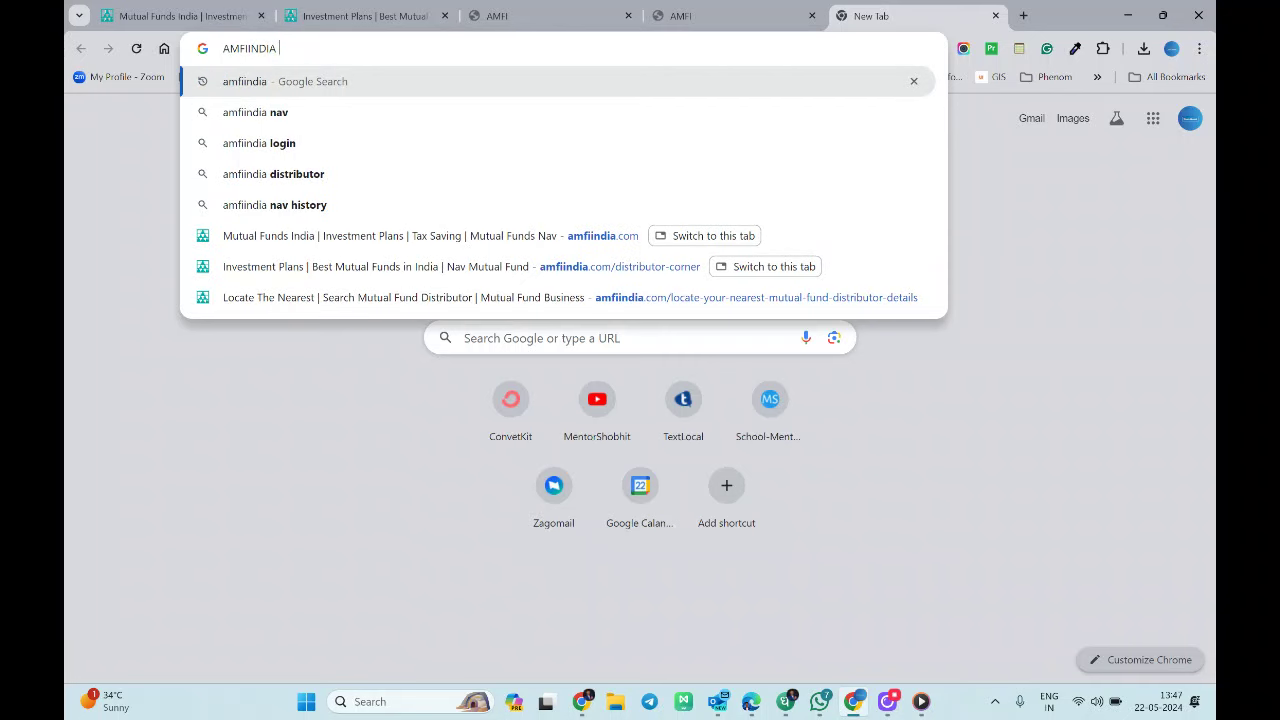
key(Return)
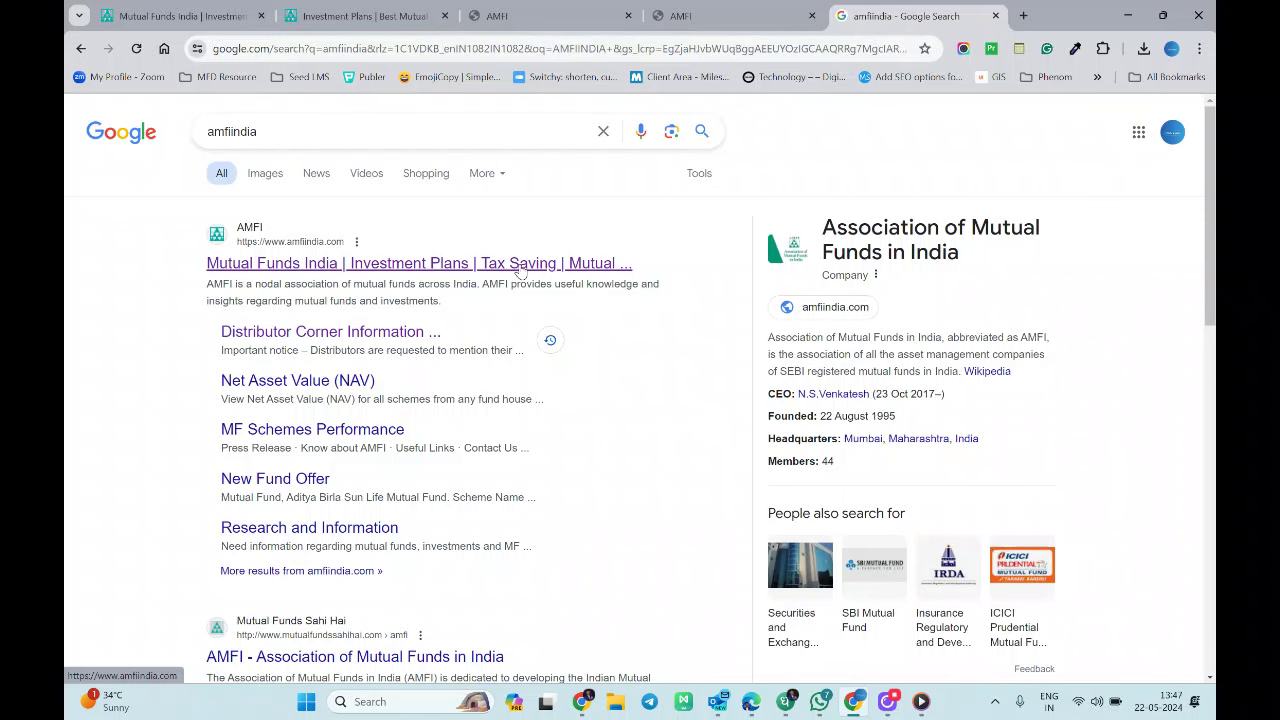
click(519, 264)
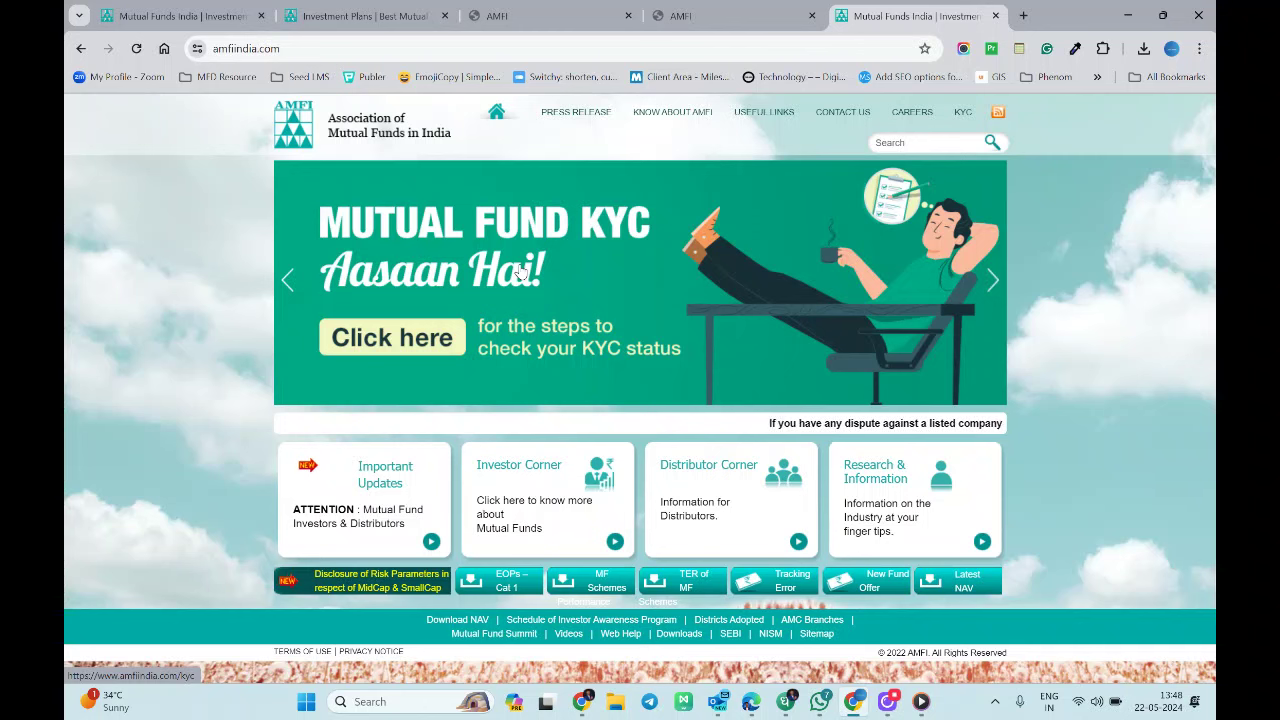
click(689, 468)
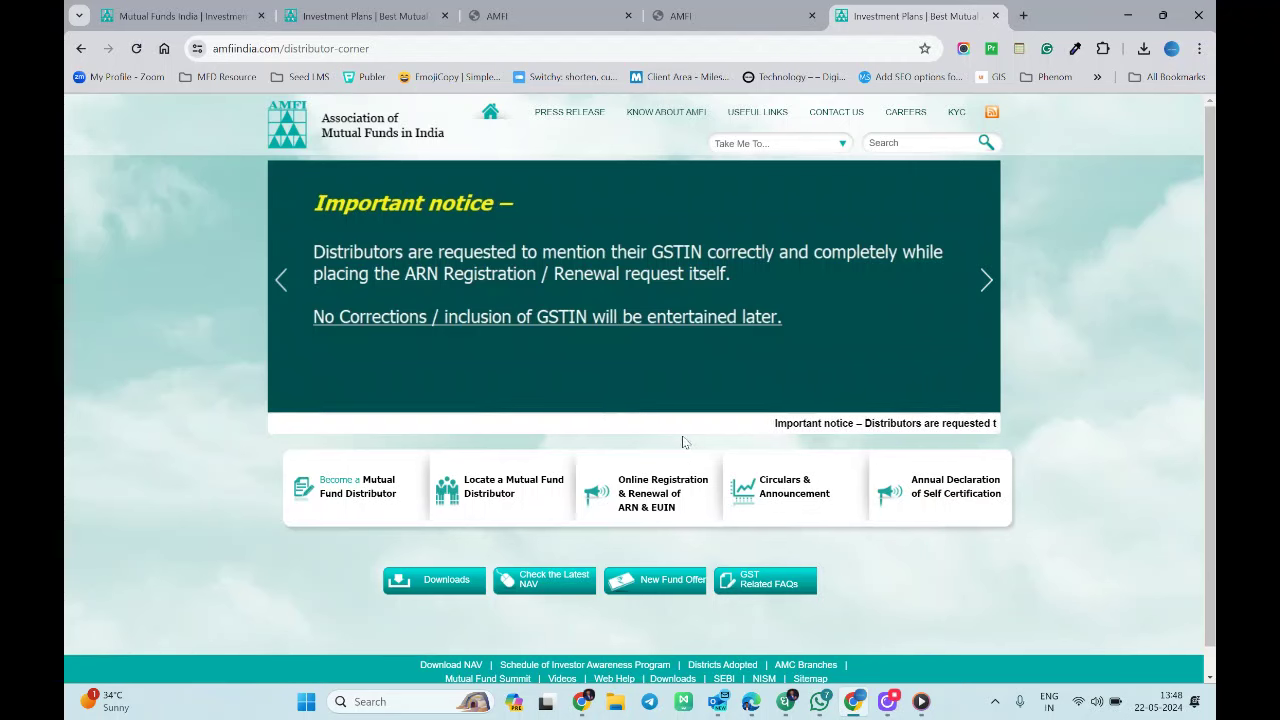
click(651, 513)
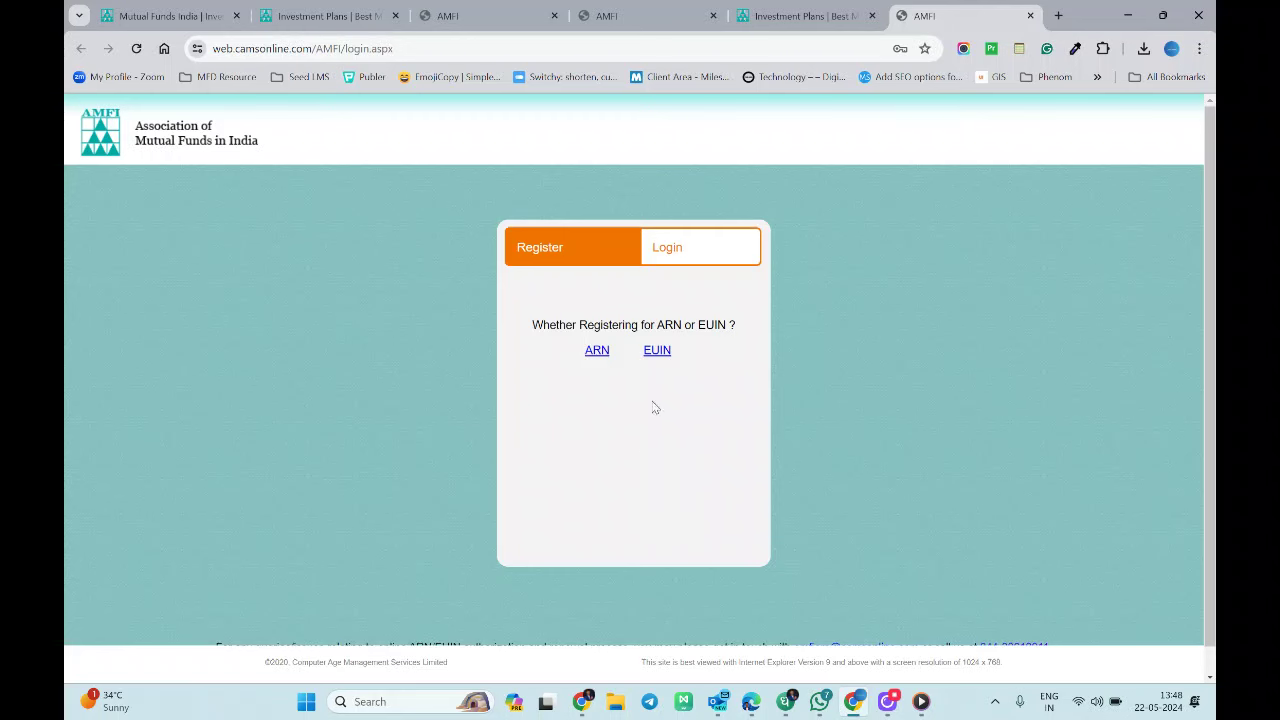
Fill the ARN login form with the distributor's user ID, saved password and the captcha code
click(698, 258)
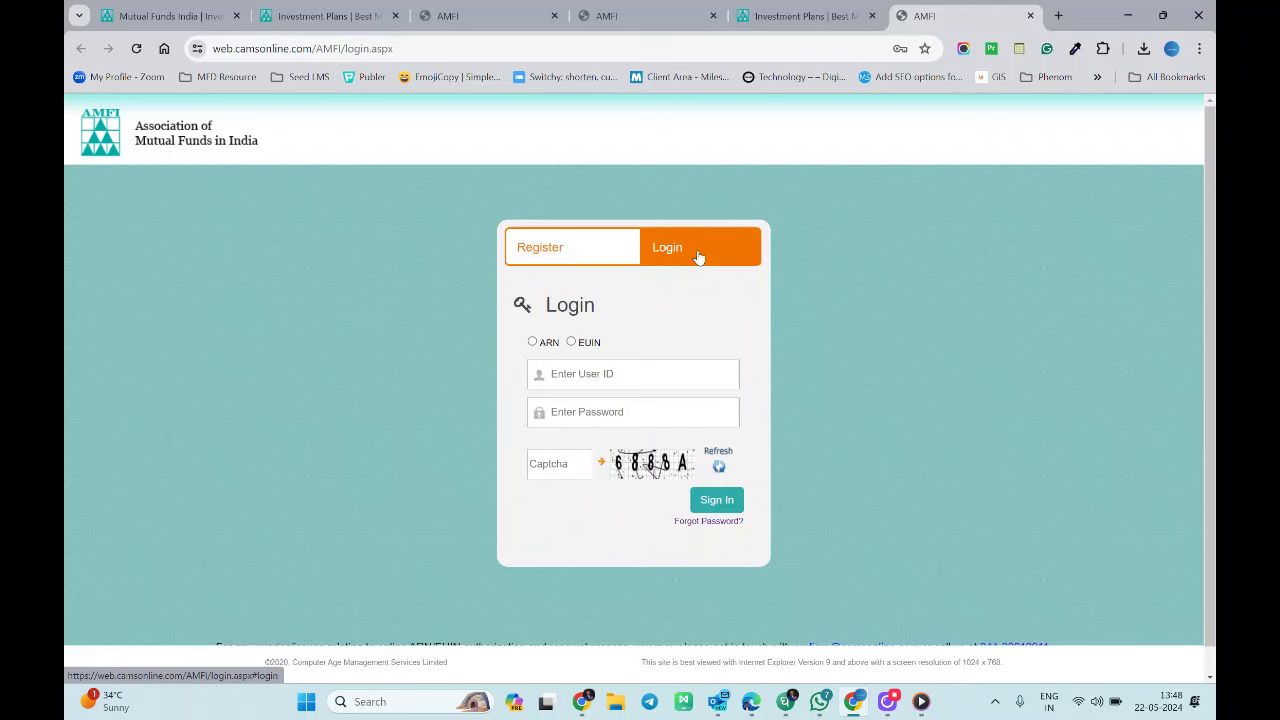
click(533, 342)
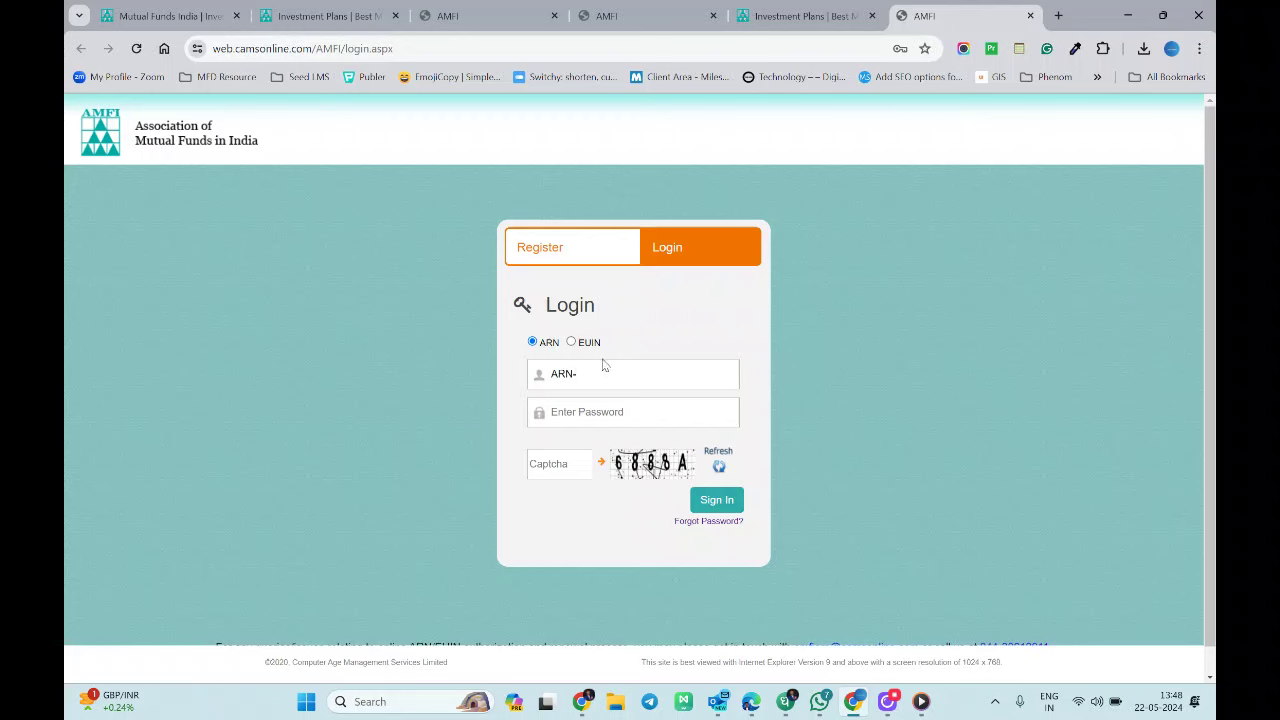
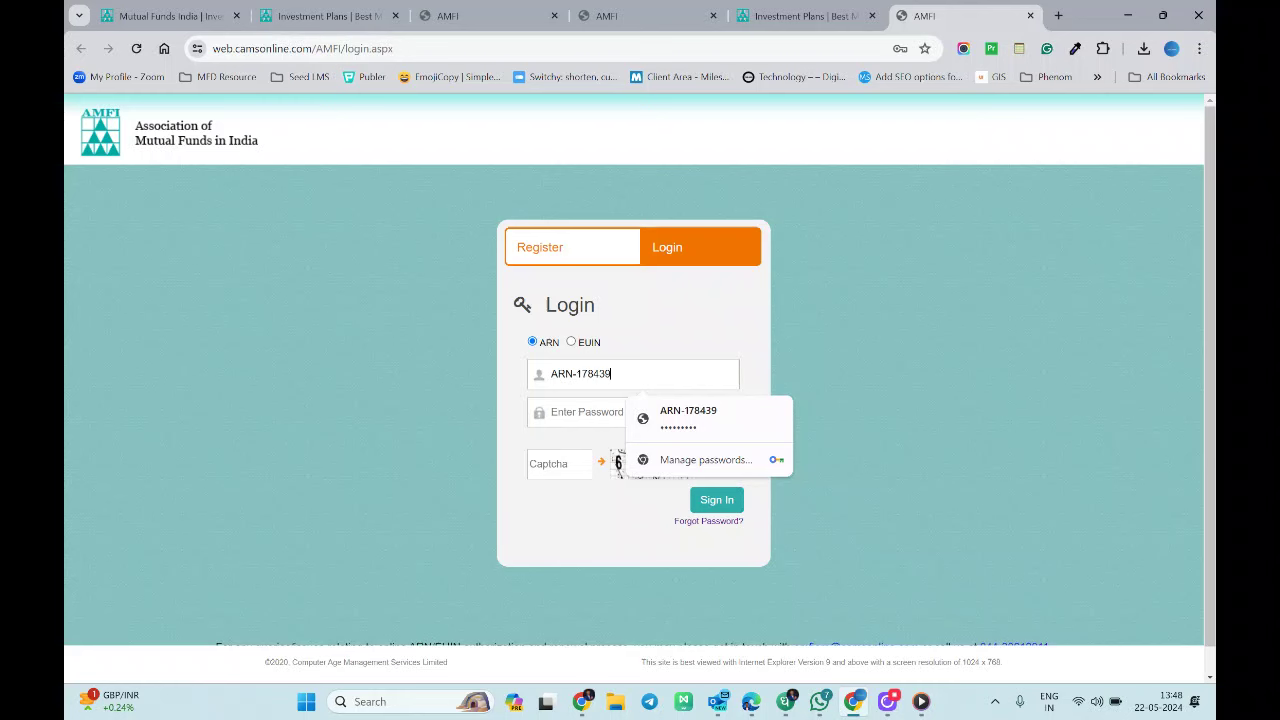
click(693, 421)
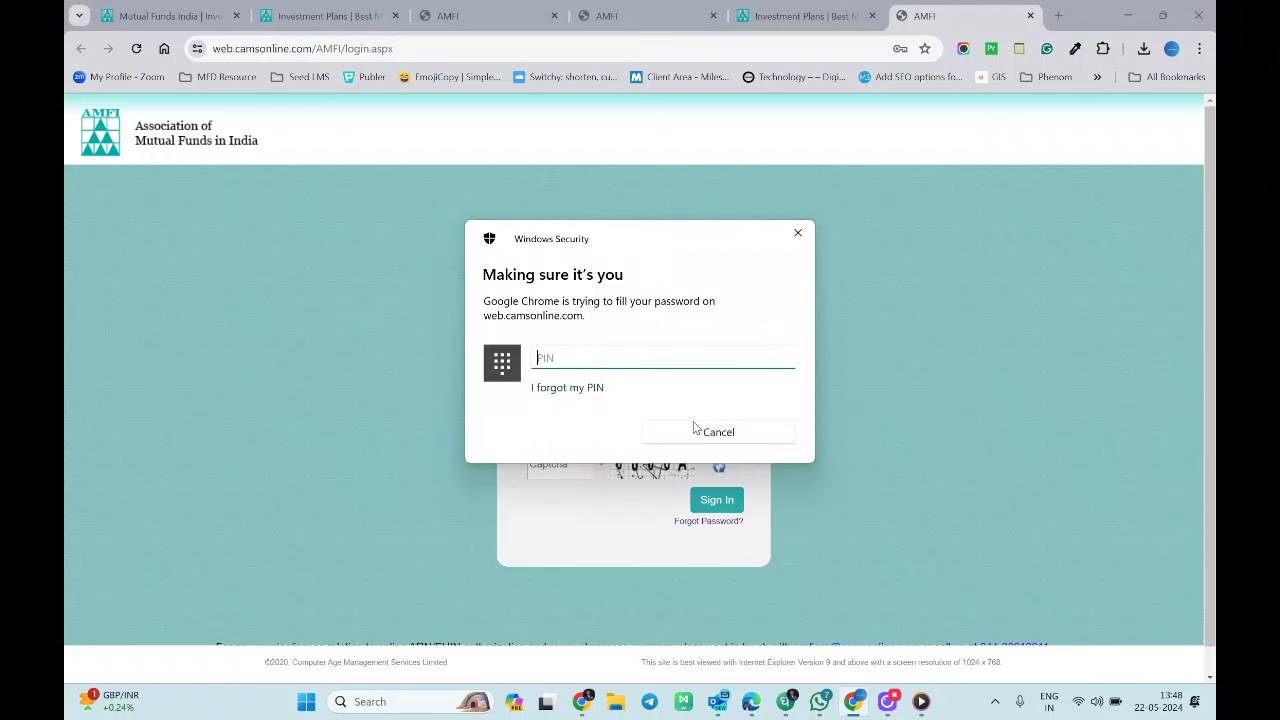
text(****)
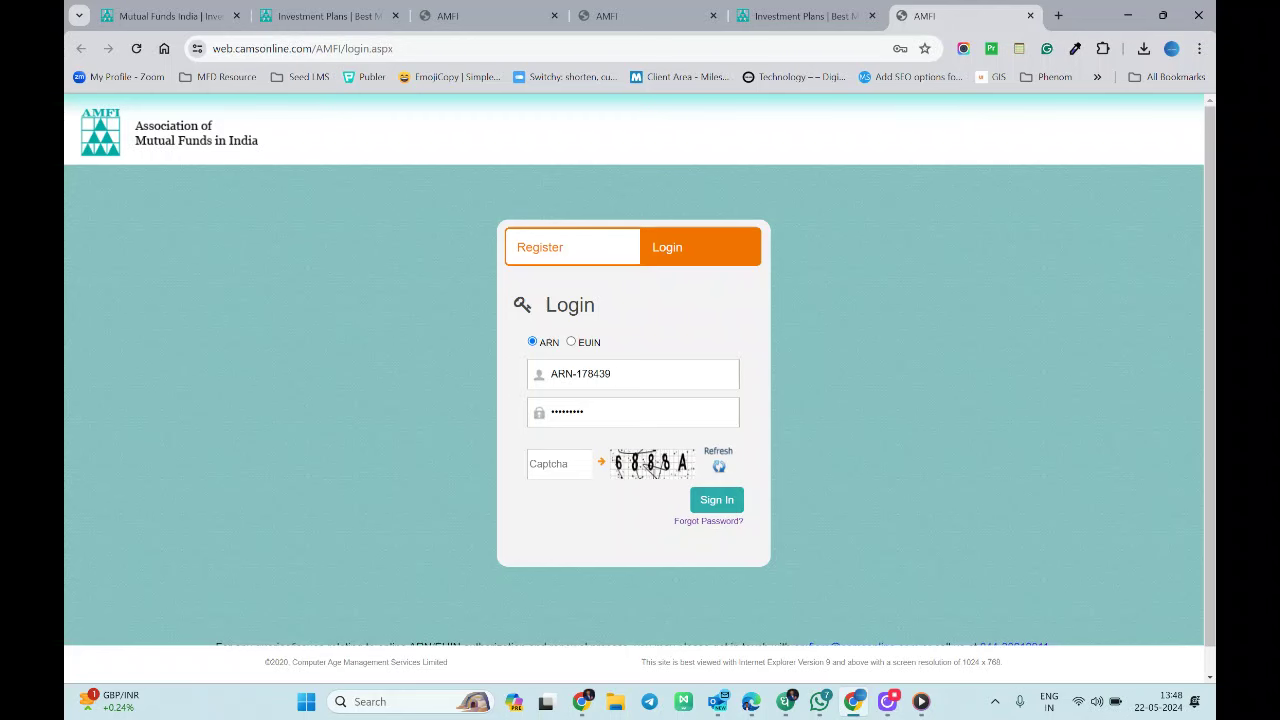
text(6888A)
Sign in and open Self Declaration from the Update Profile options
click(714, 508)
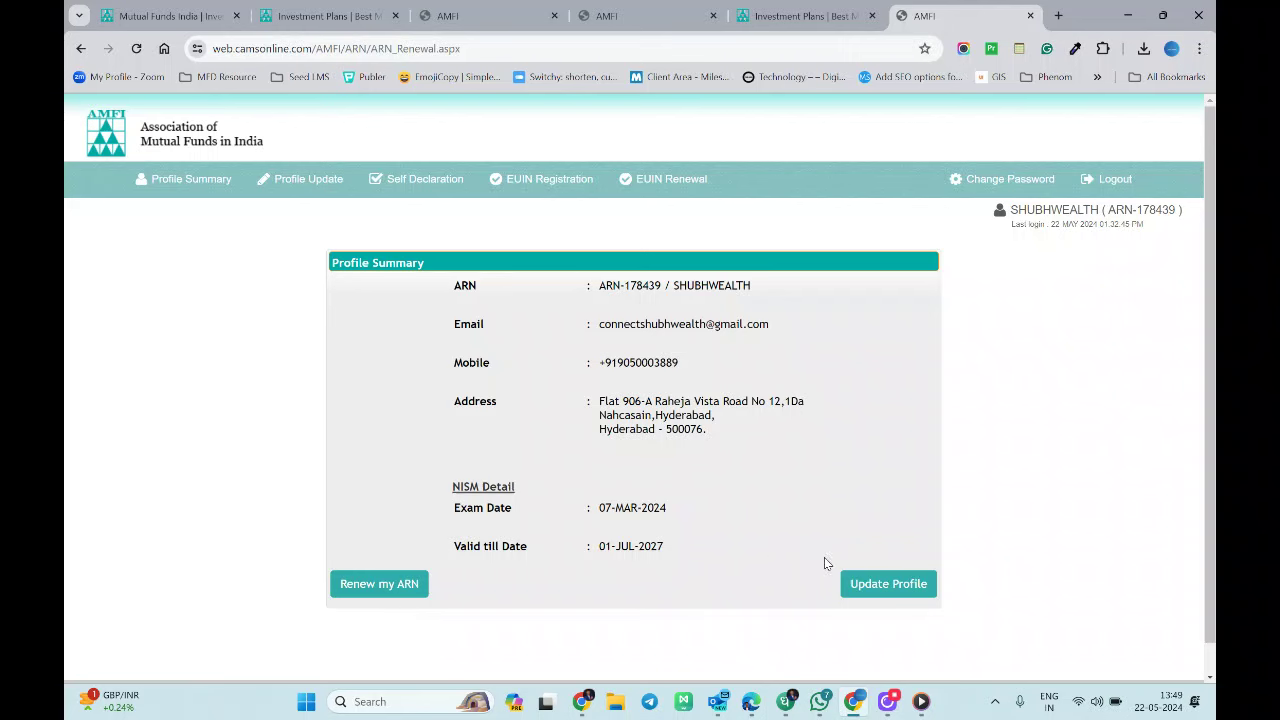
click(898, 590)
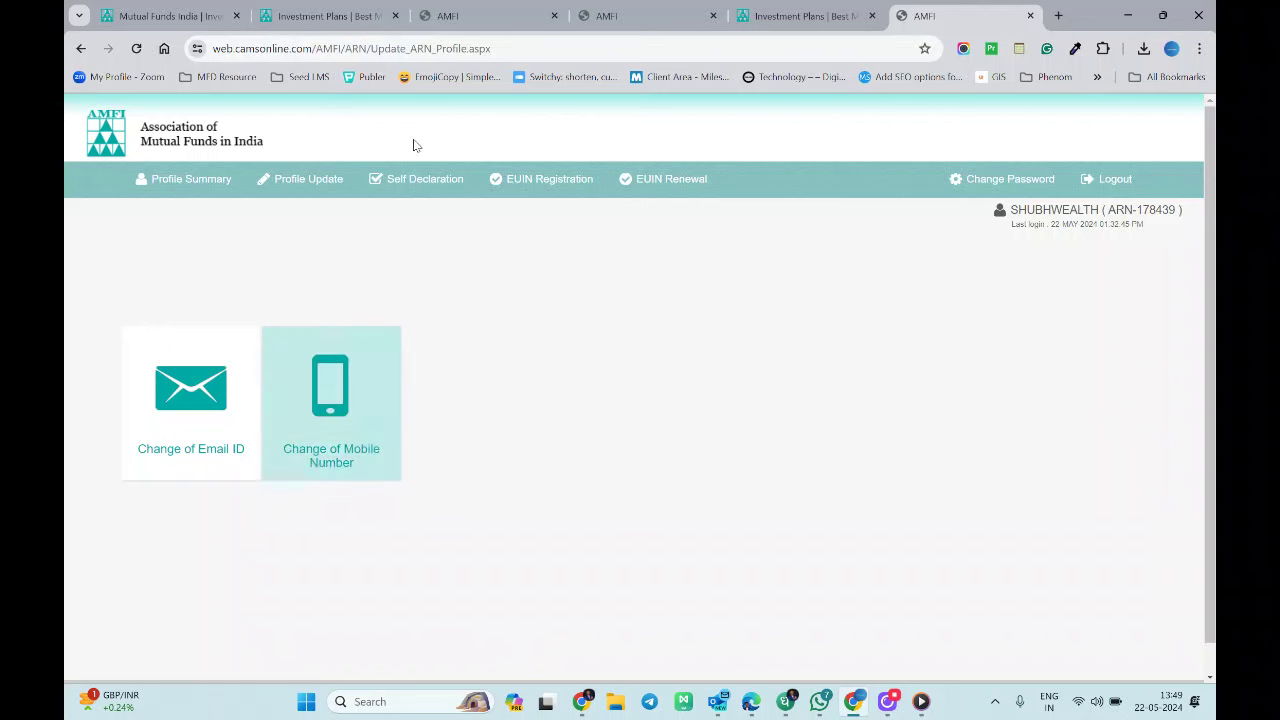
click(428, 192)
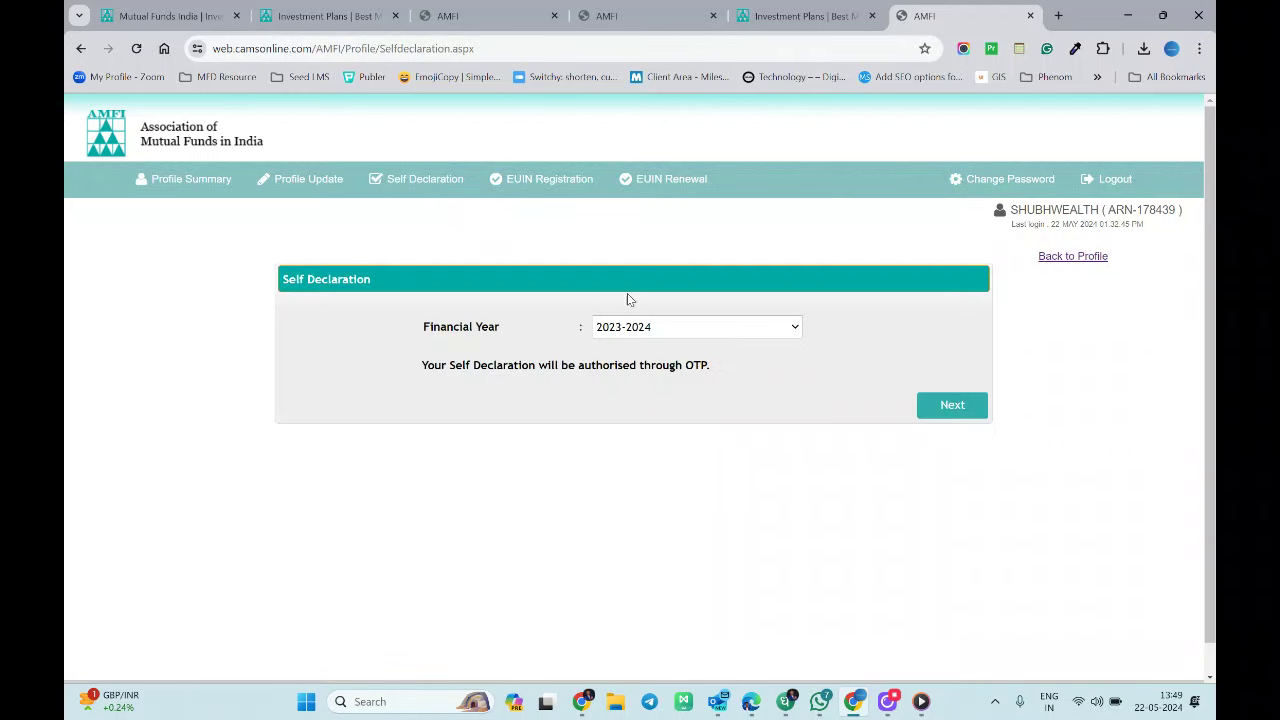
Keep financial year 2023-2024 and proceed to the declaration statements
click(667, 338)
click(950, 407)
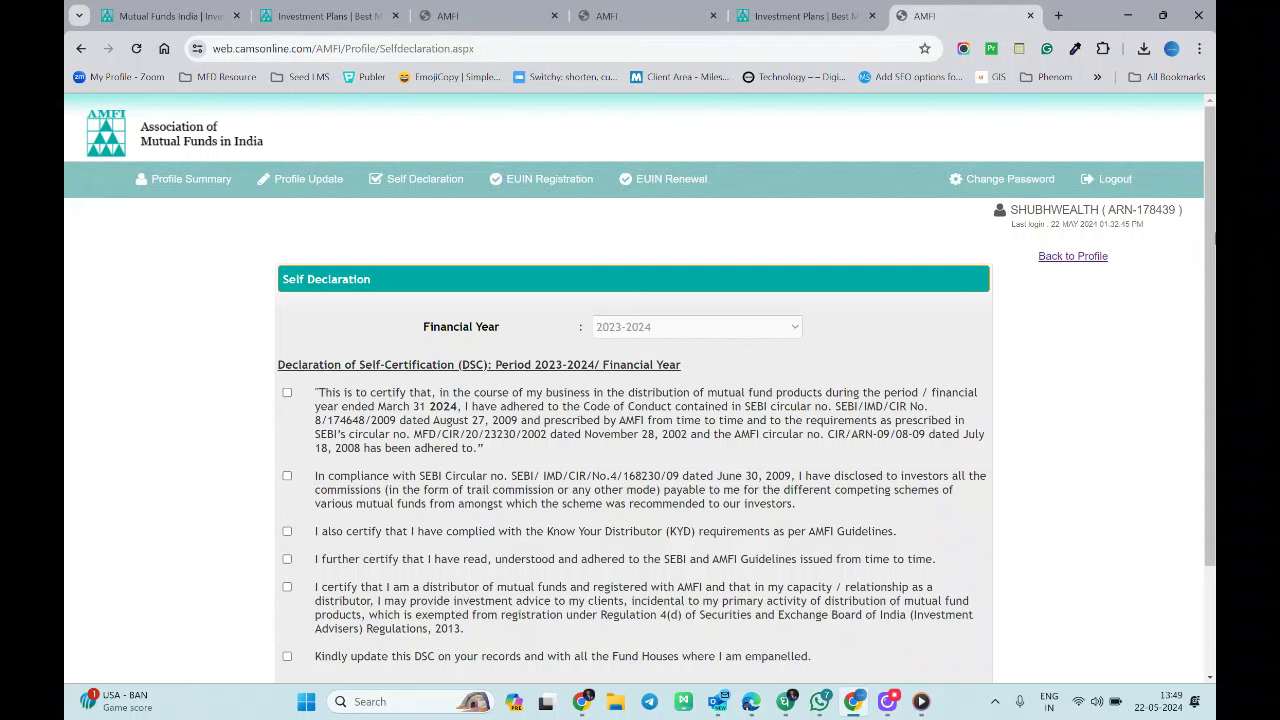
scroll(517, 289, down, 1)
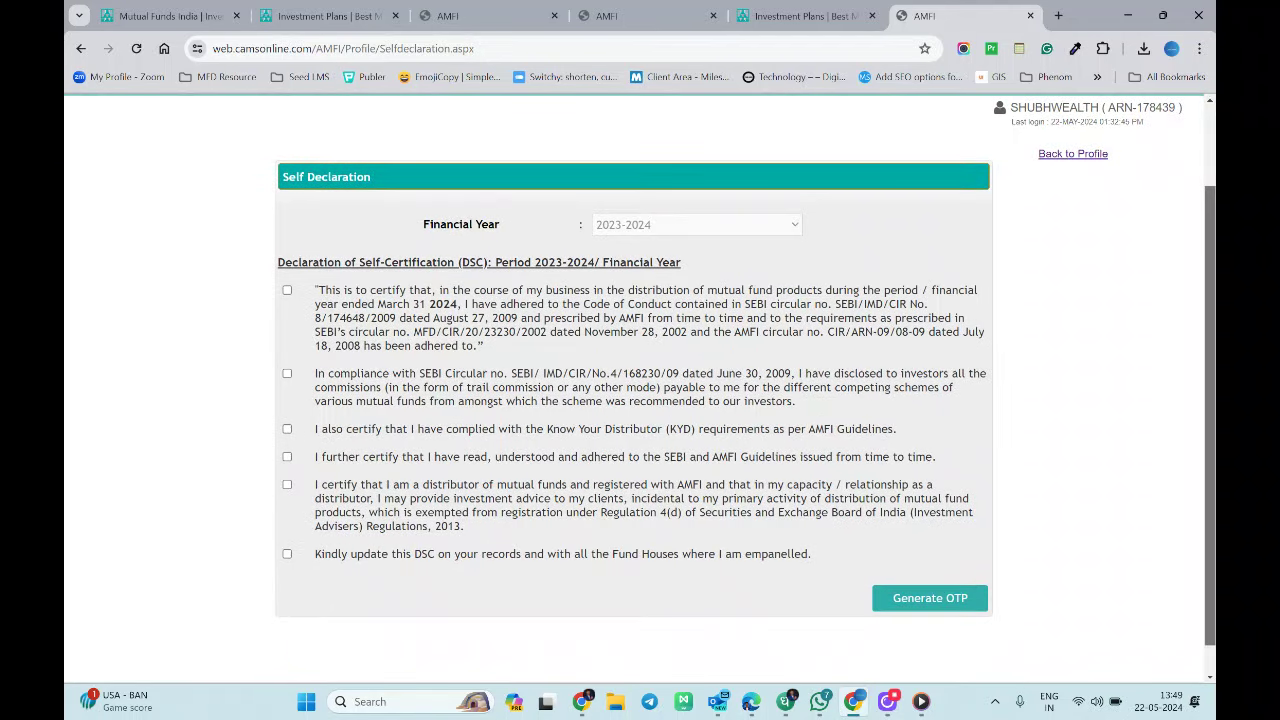
Tick the six declarations, from Code of Conduct through DSC update, and generate the OTPs
click(287, 290)
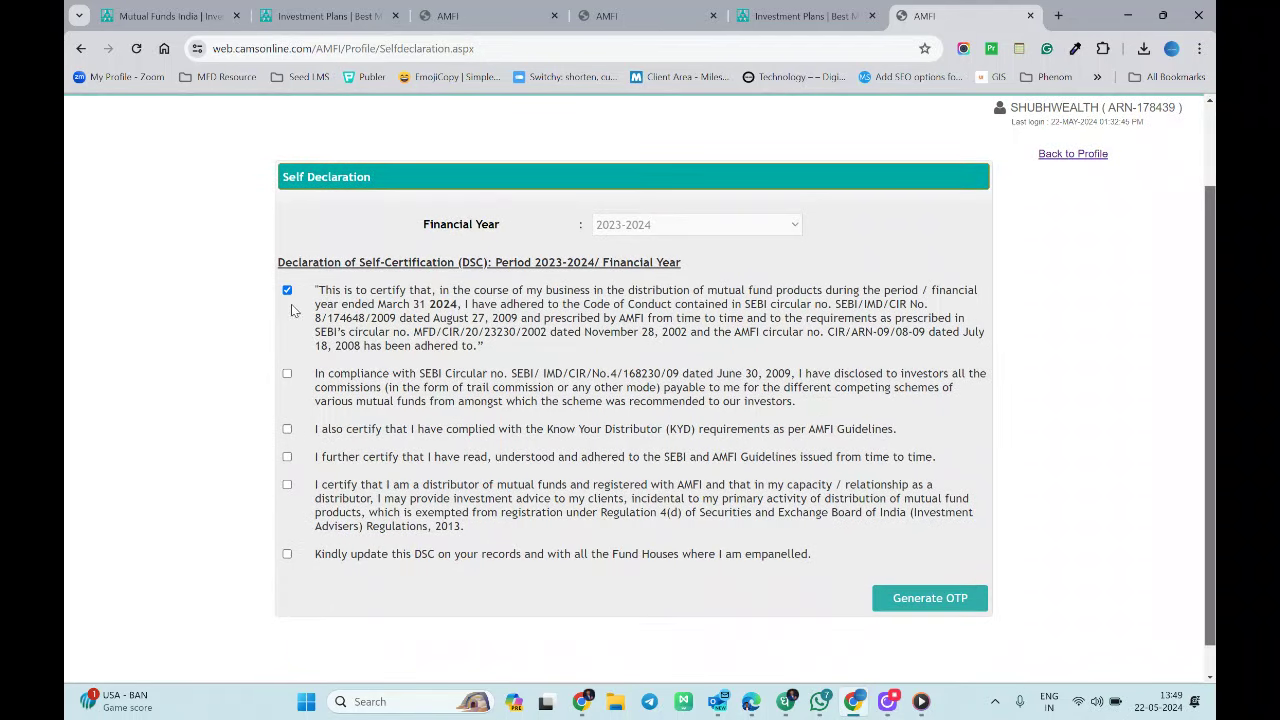
click(287, 374)
click(287, 430)
click(287, 457)
click(287, 485)
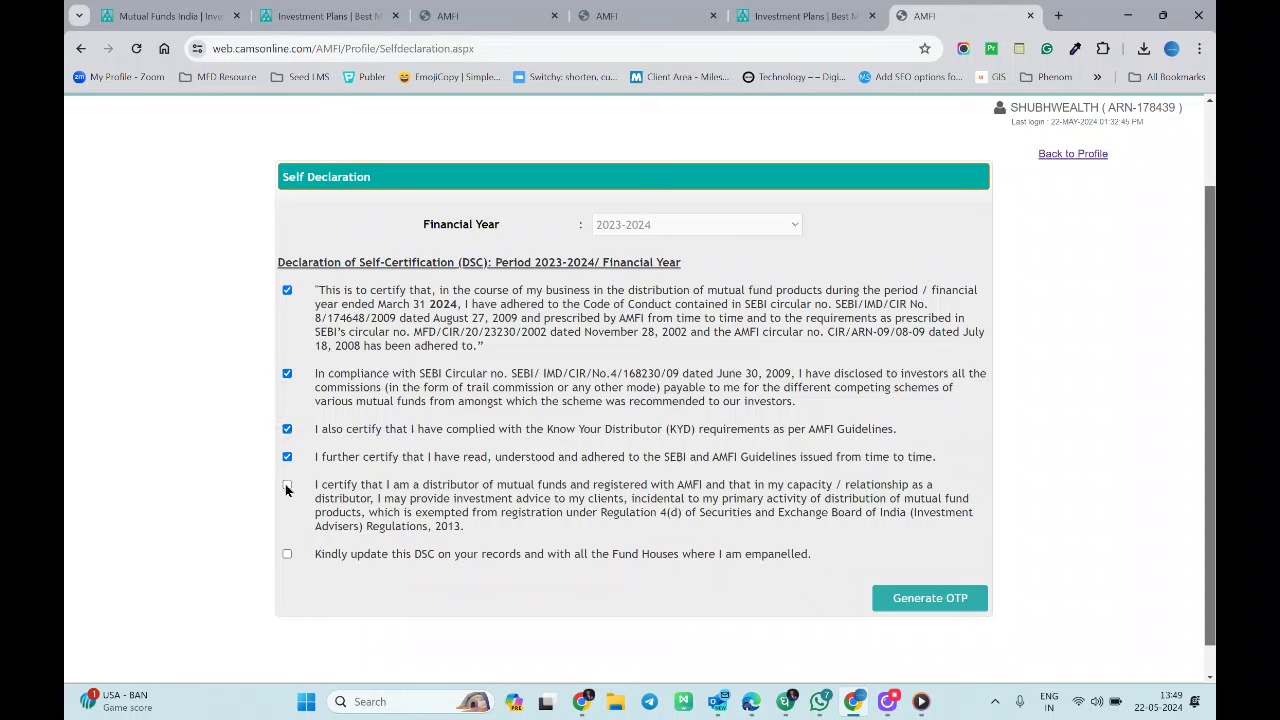
click(287, 557)
click(921, 600)
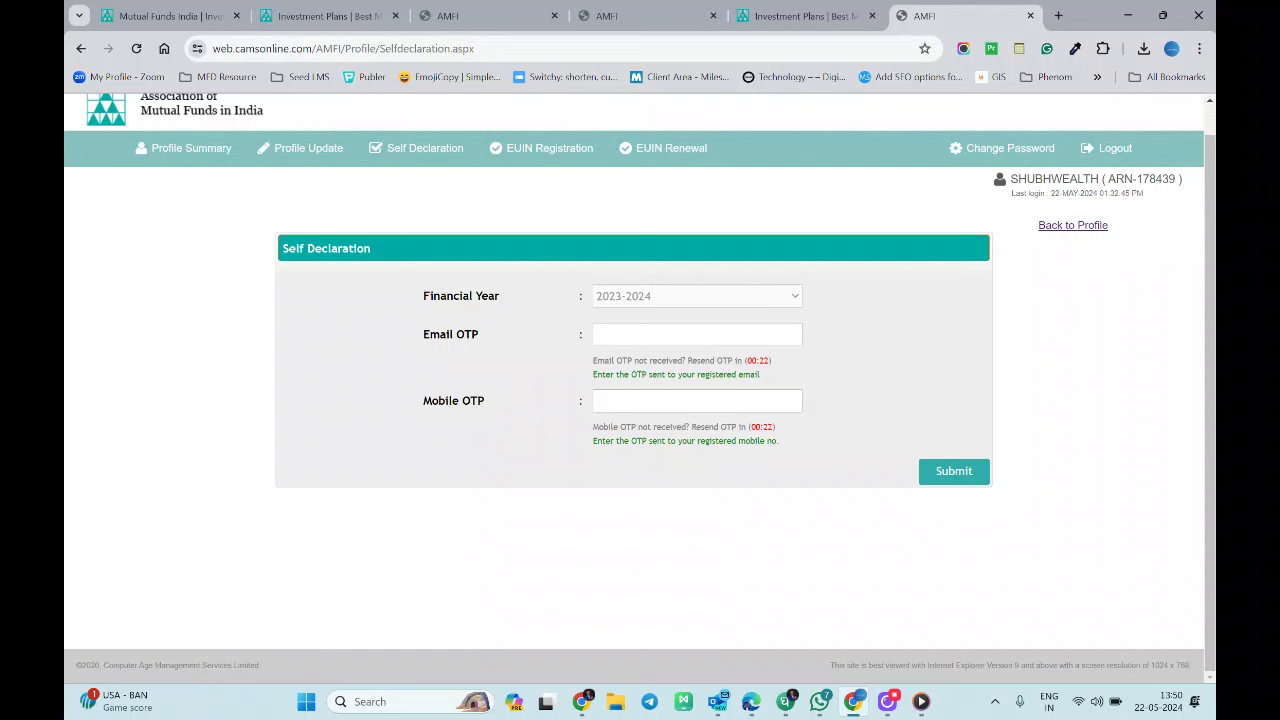
Enter the received mobile OTP and email OTP, then submit them to approve the 2023-2024 declaration
click(697, 334)
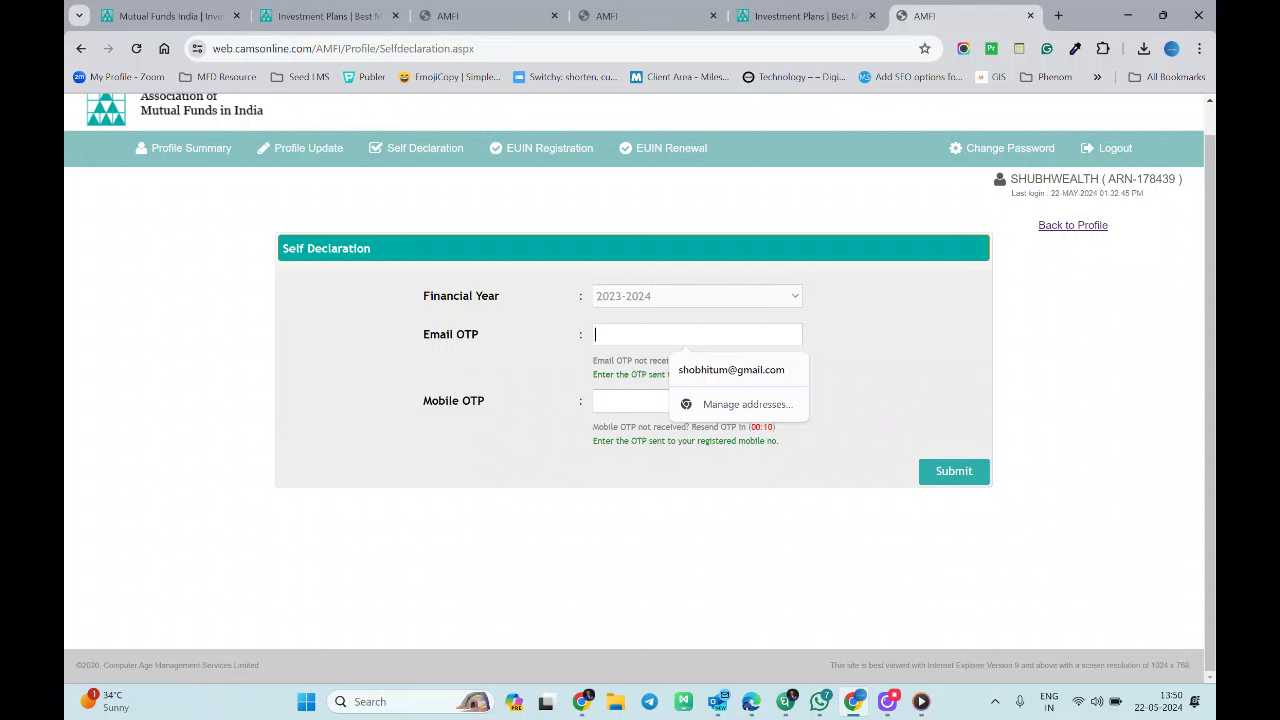
click(640, 400)
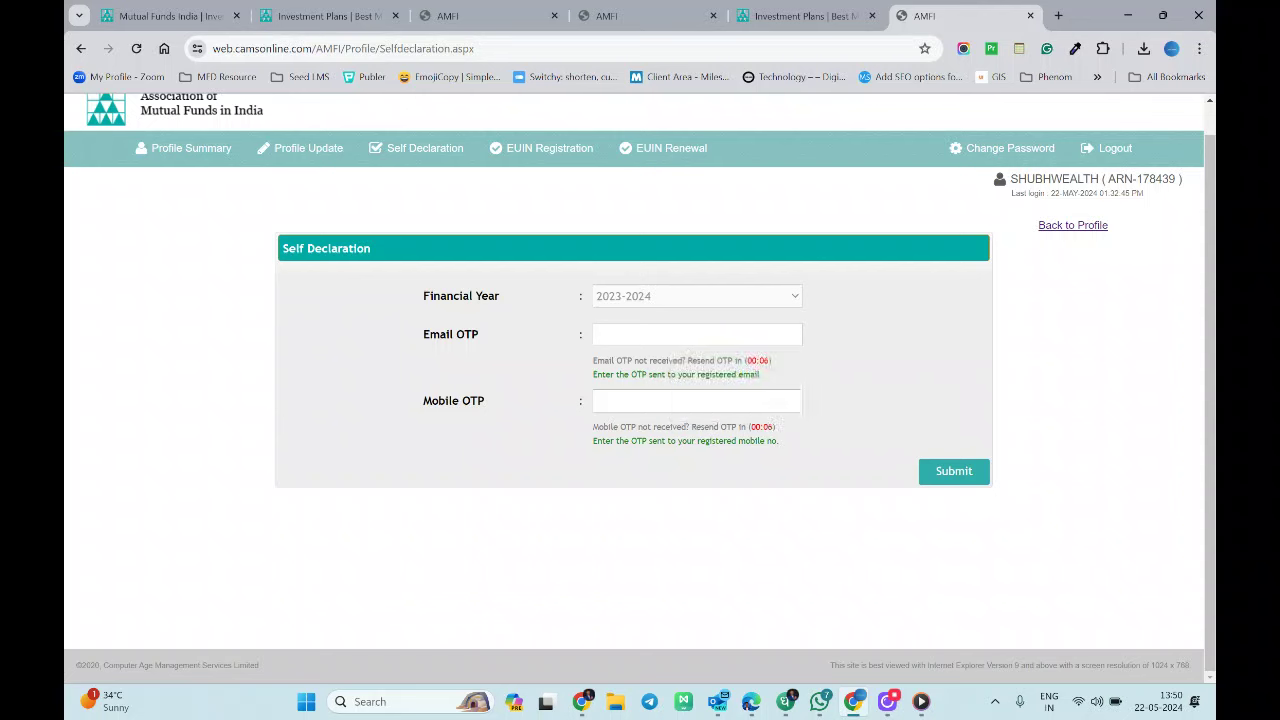
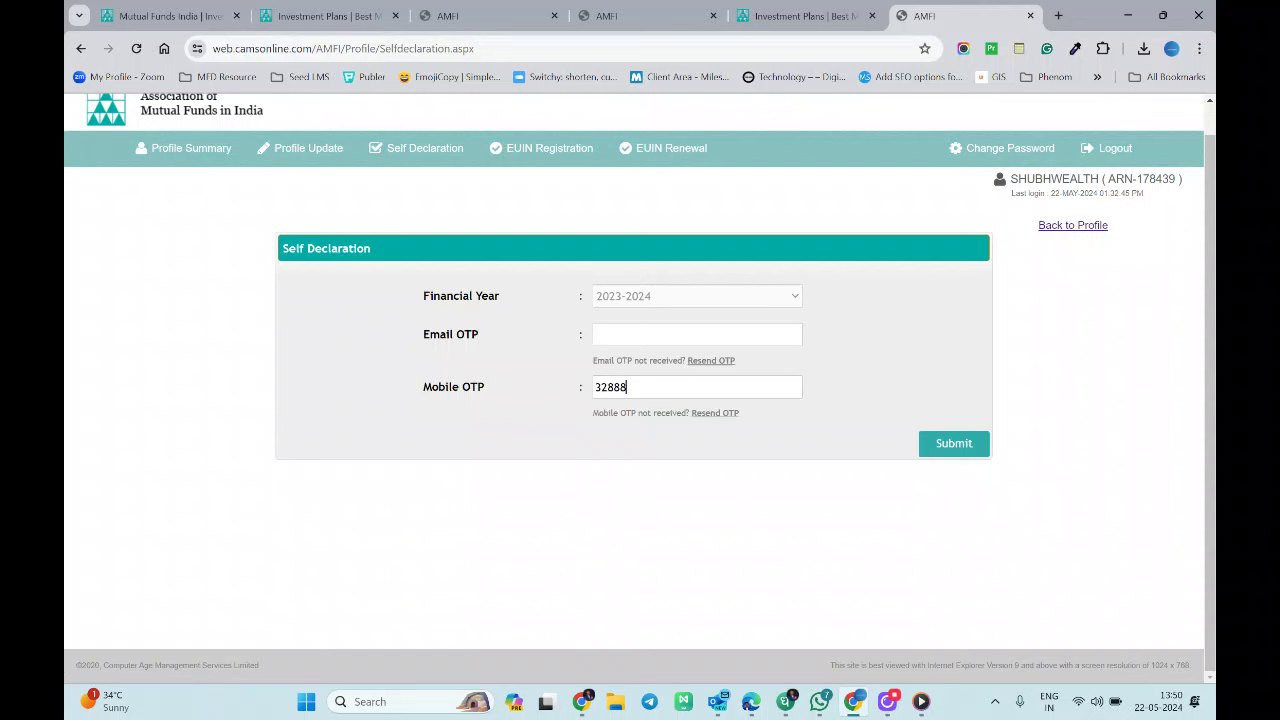
click(697, 334)
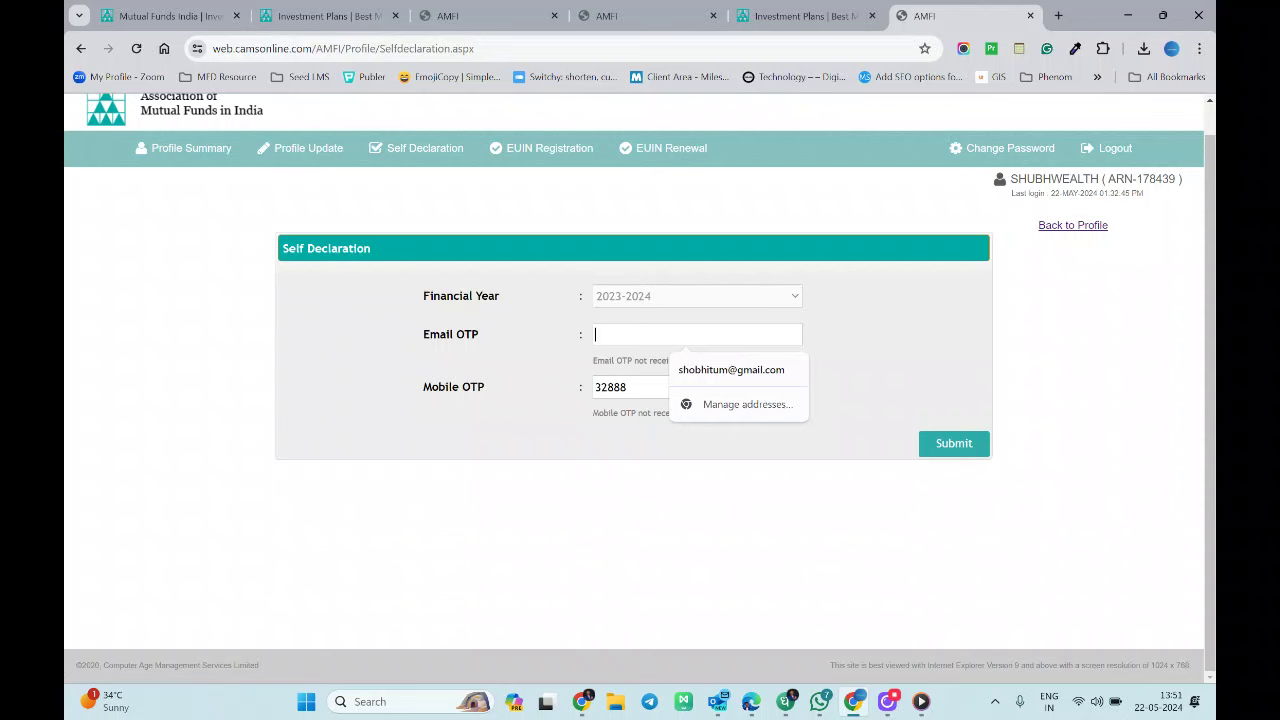
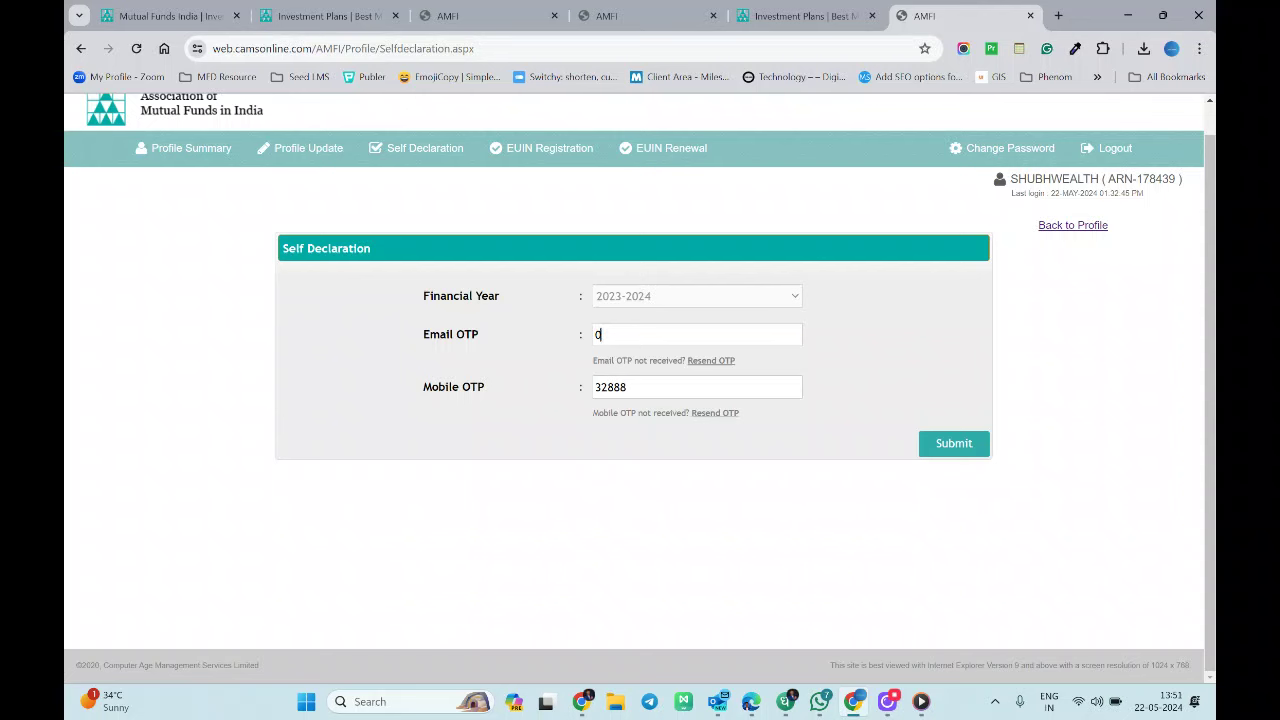
click(954, 446)
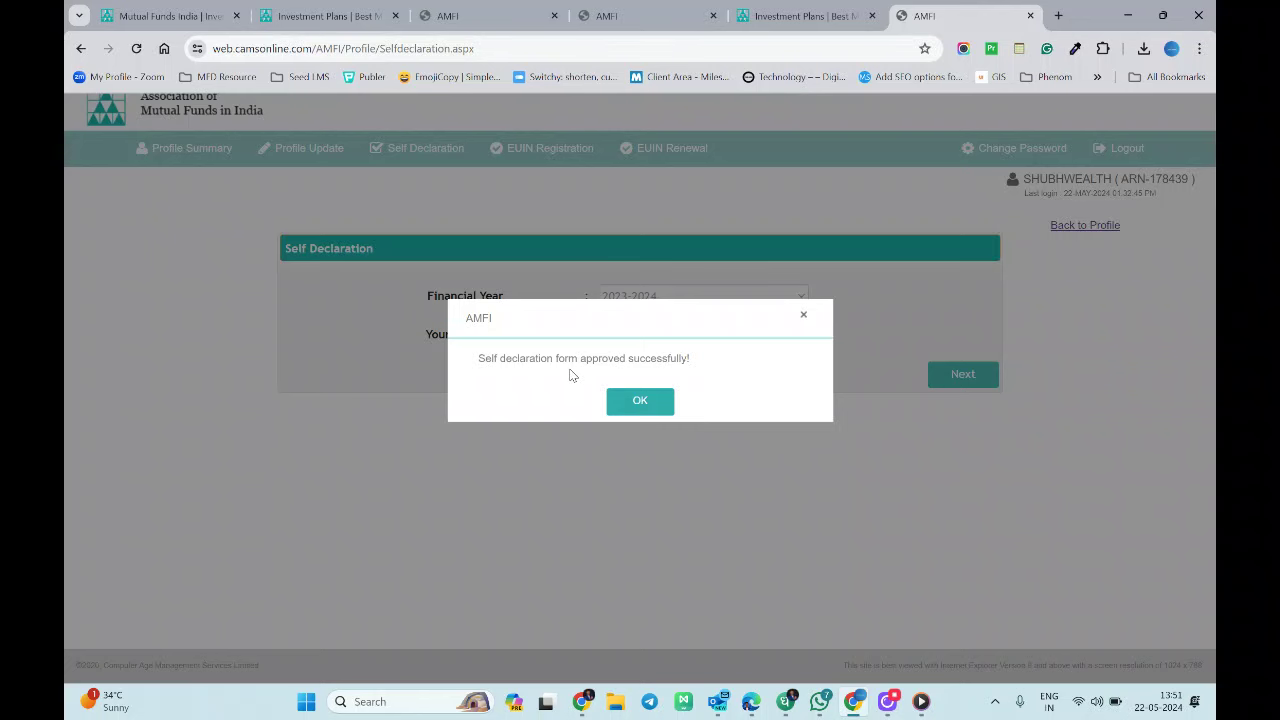
Close the approval message, go back to Profile Summary and highlight the distributor's registered name
click(640, 400)
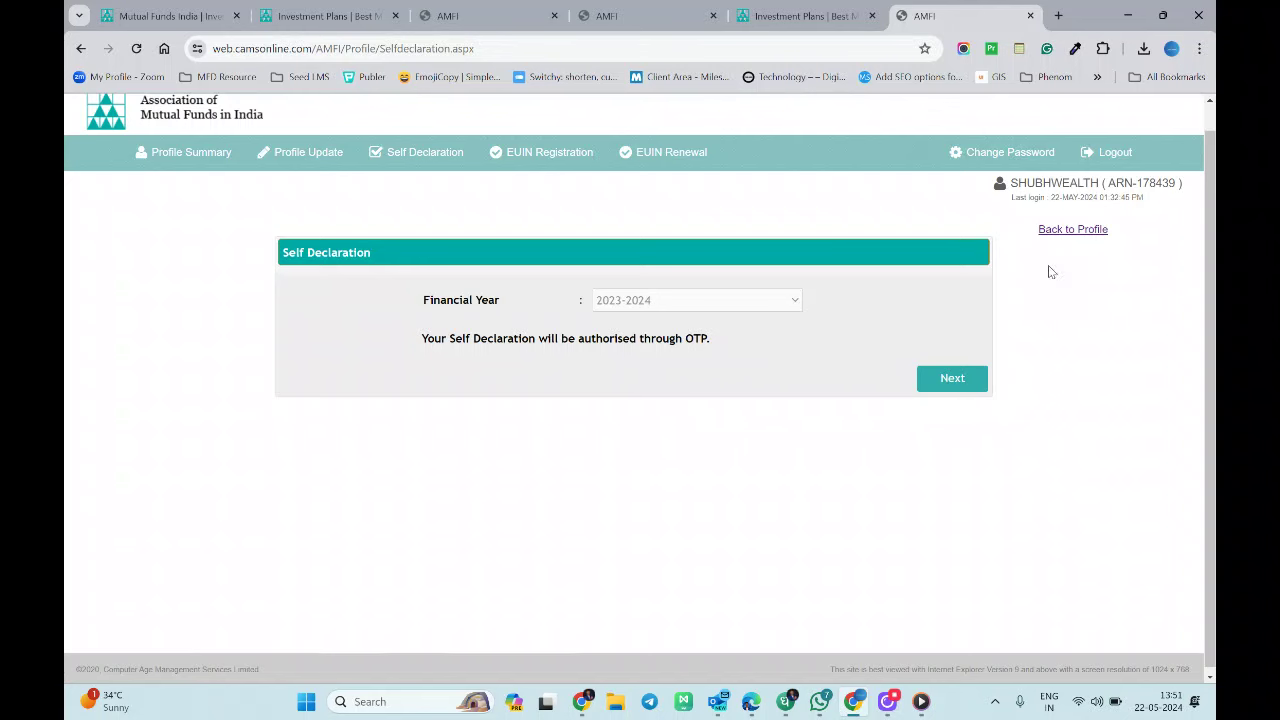
click(1071, 236)
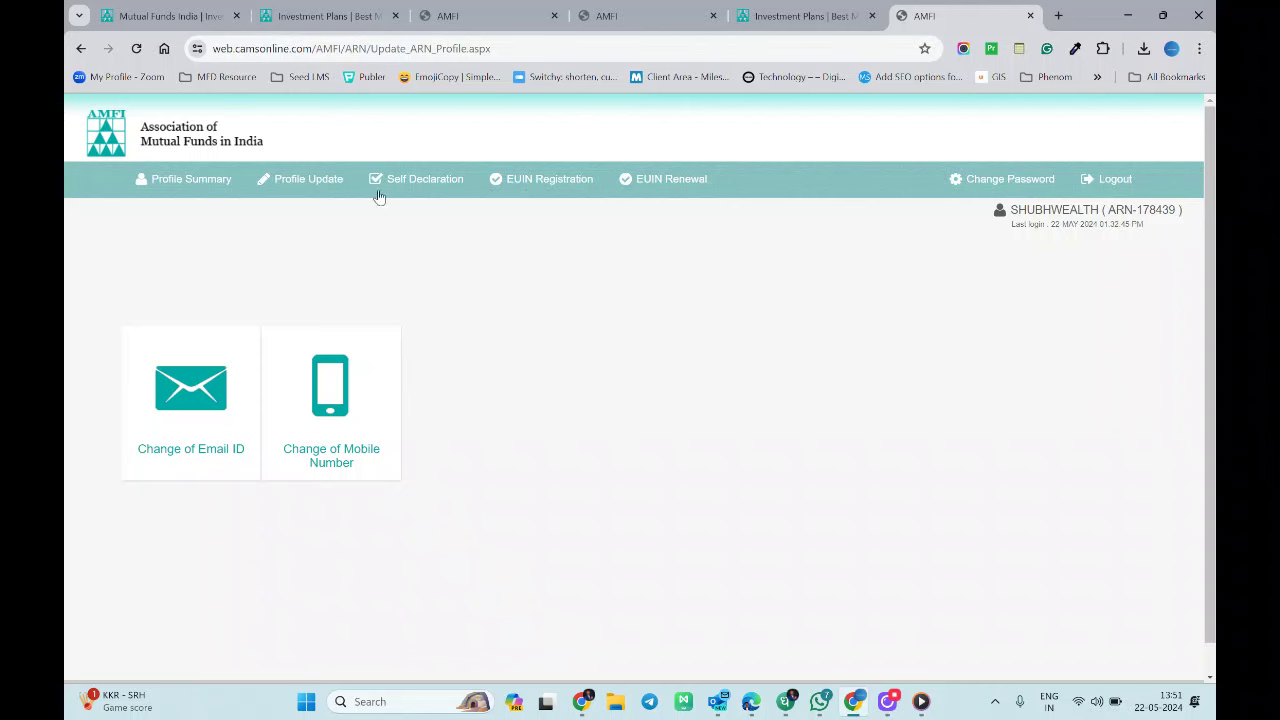
click(186, 185)
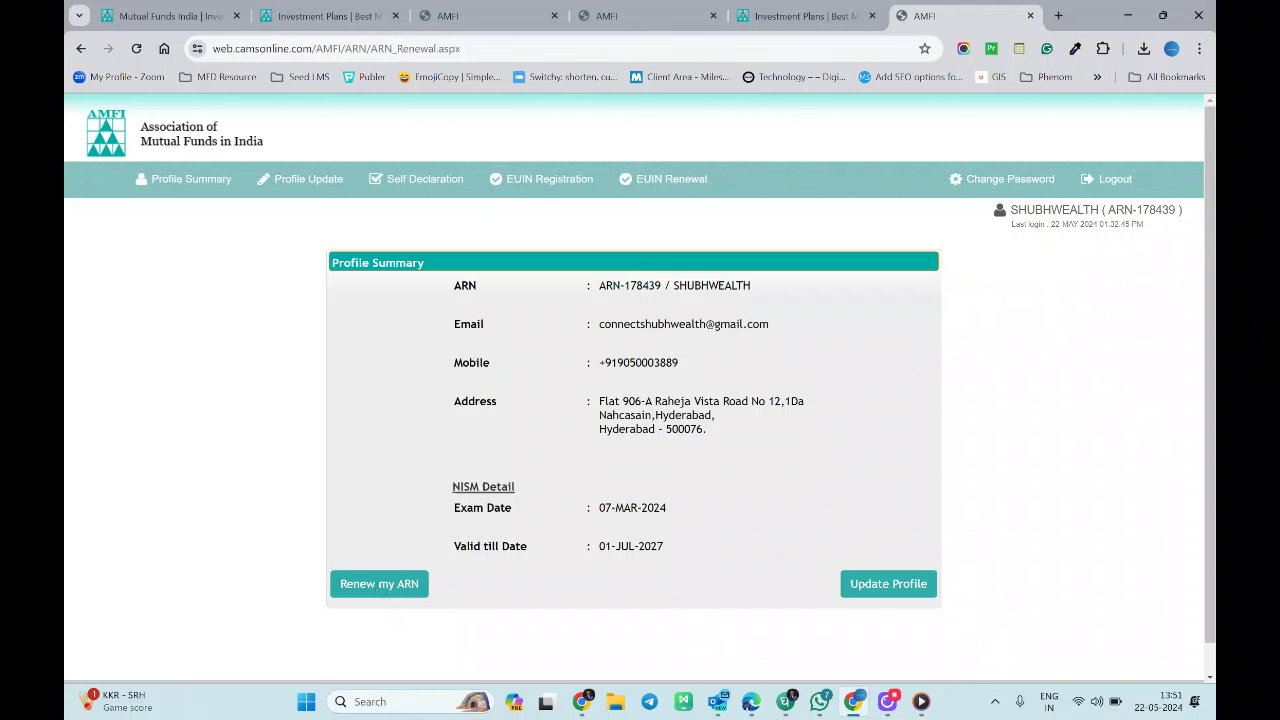
drag(673, 286, 771, 292)
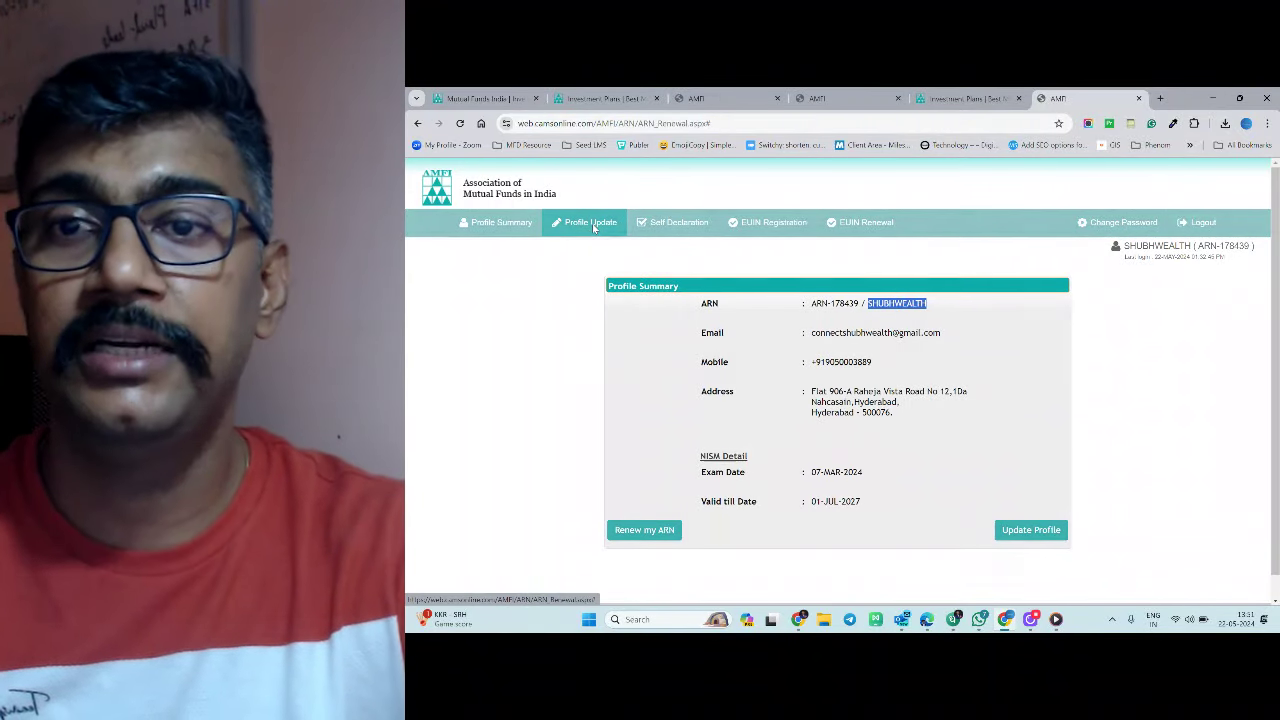
Open EUIN Registration through Profile Update and Self Declaration to view pending EUIN authorisations
click(590, 223)
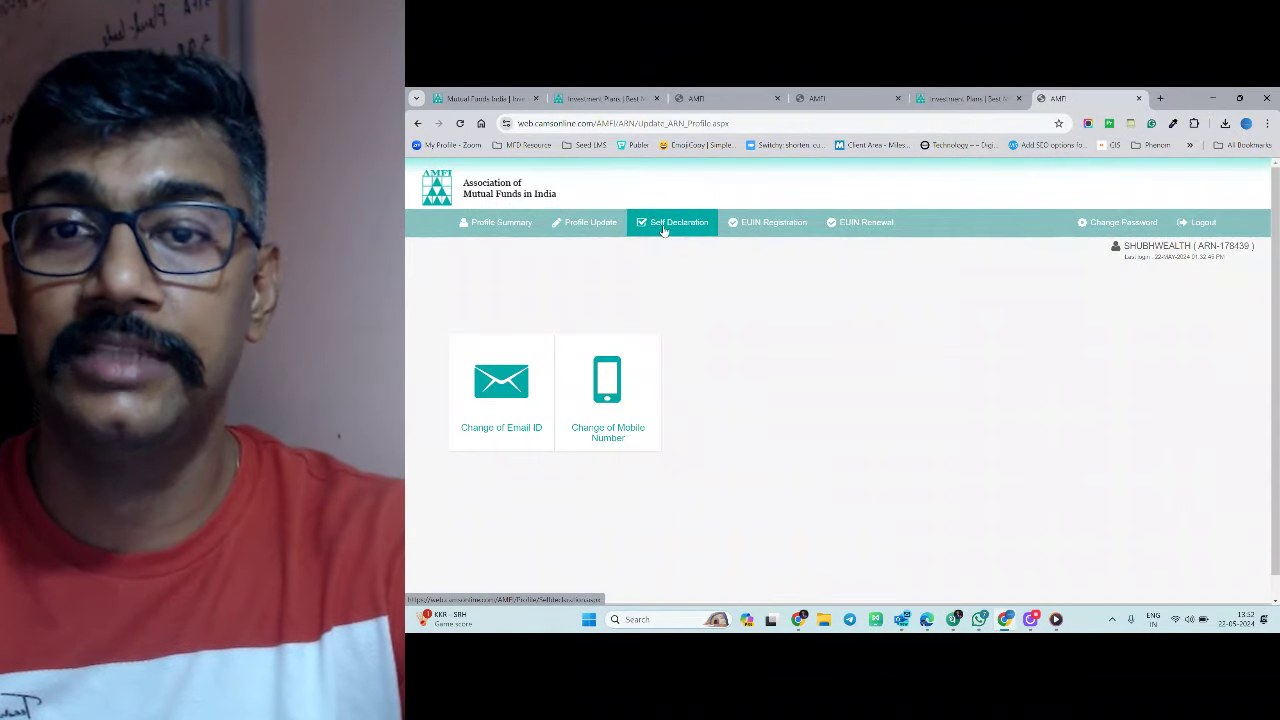
click(663, 231)
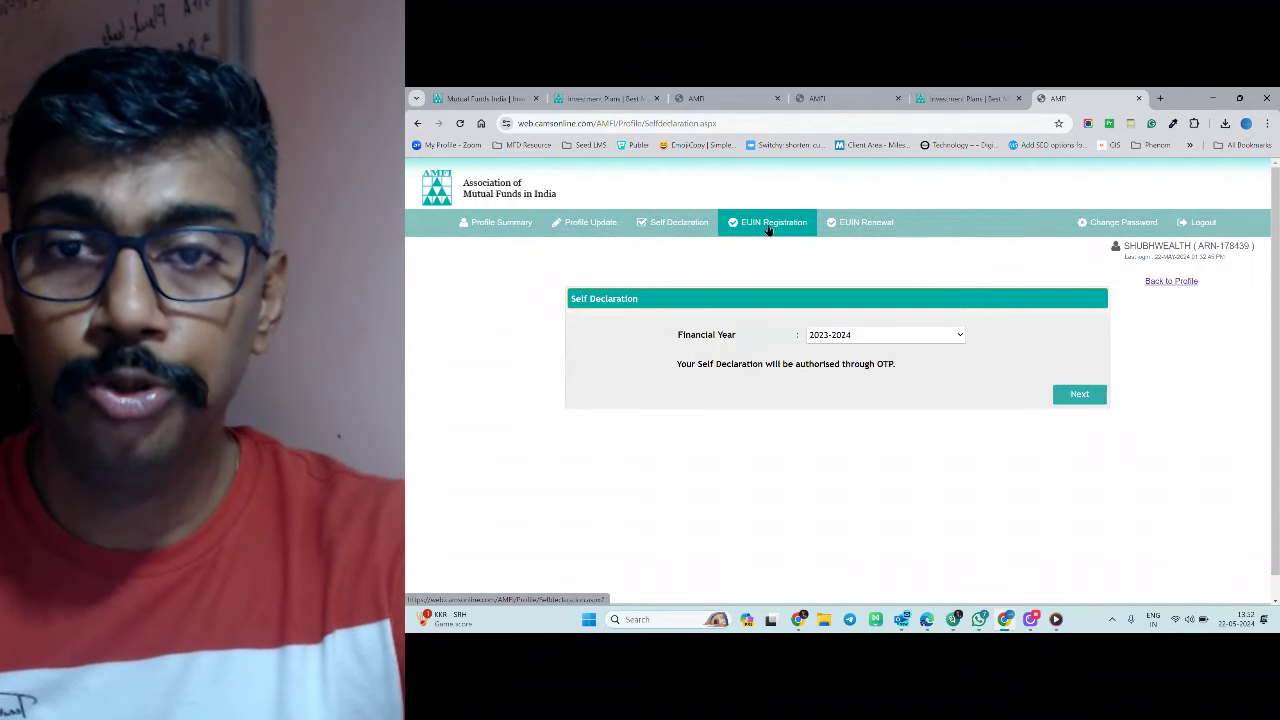
click(769, 230)
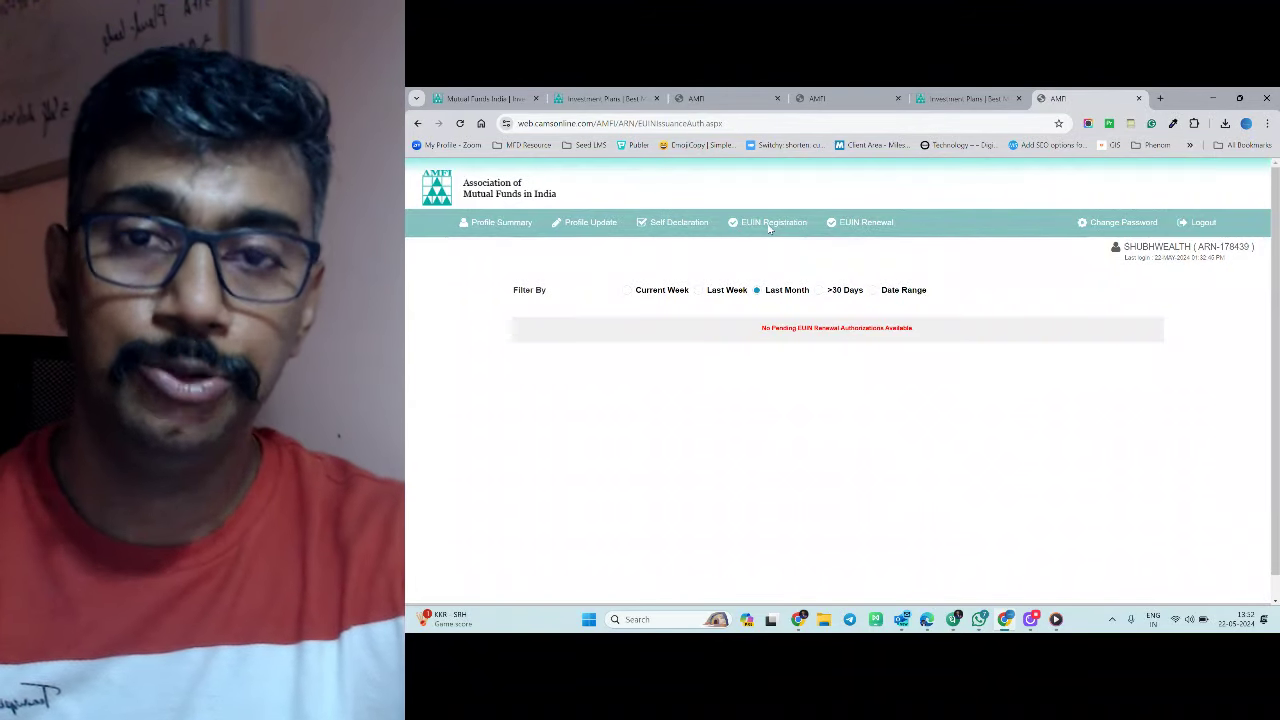